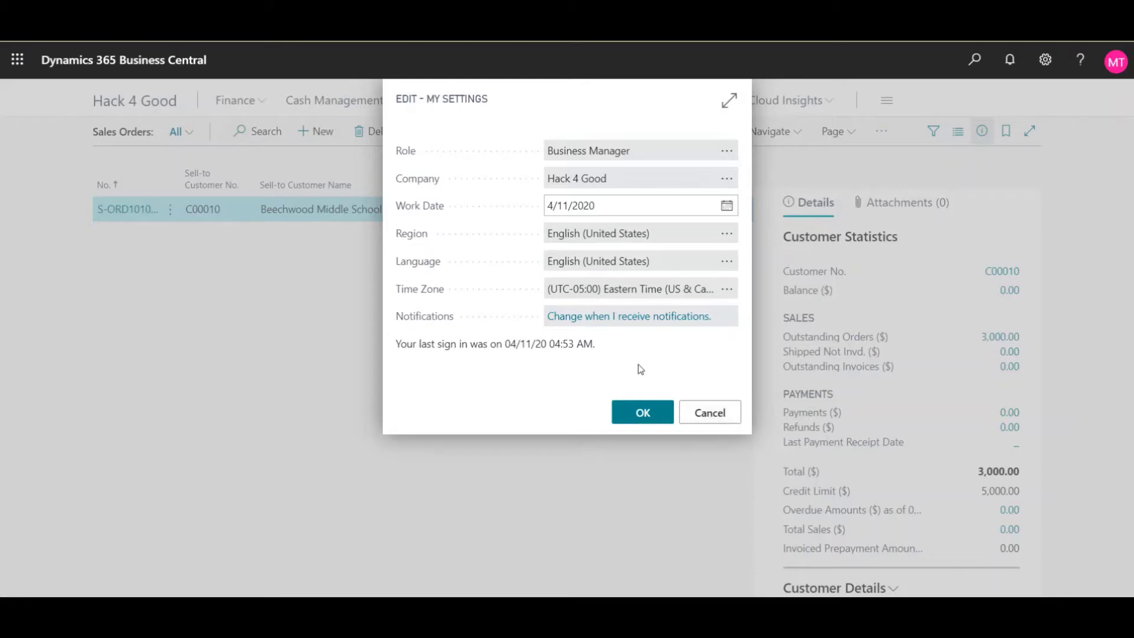
- Reopen My Settings via Tell Me search and go to its Company field
{"action": "left_click", "coordinate": [640, 416]}
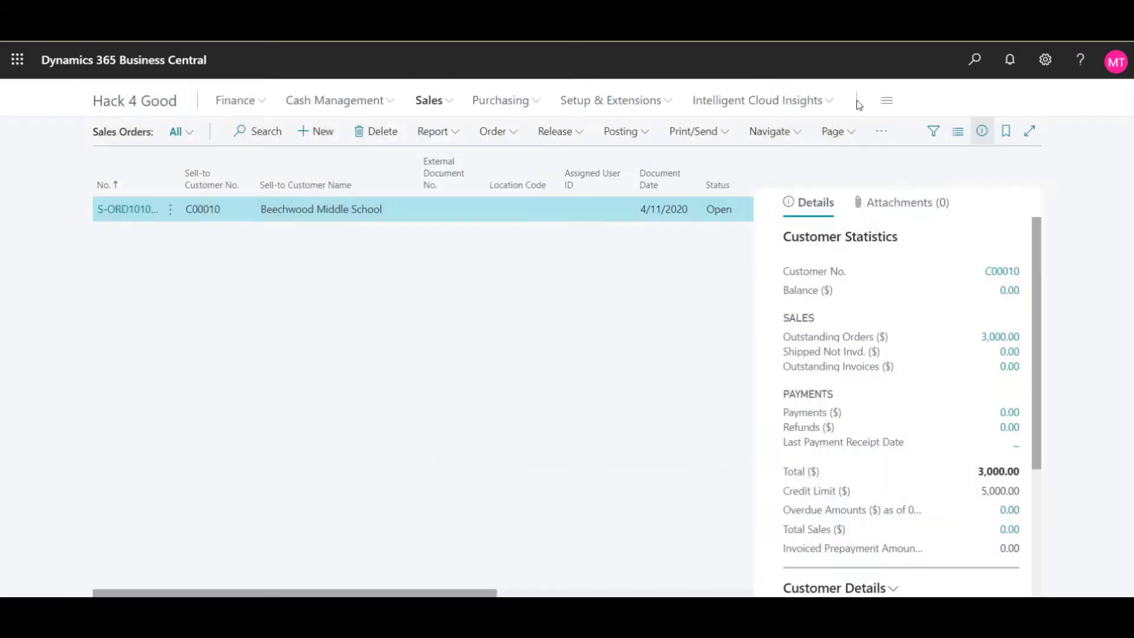
{"action": "left_click", "coordinate": [975, 59]}
{"action": "type", "text": "my"}
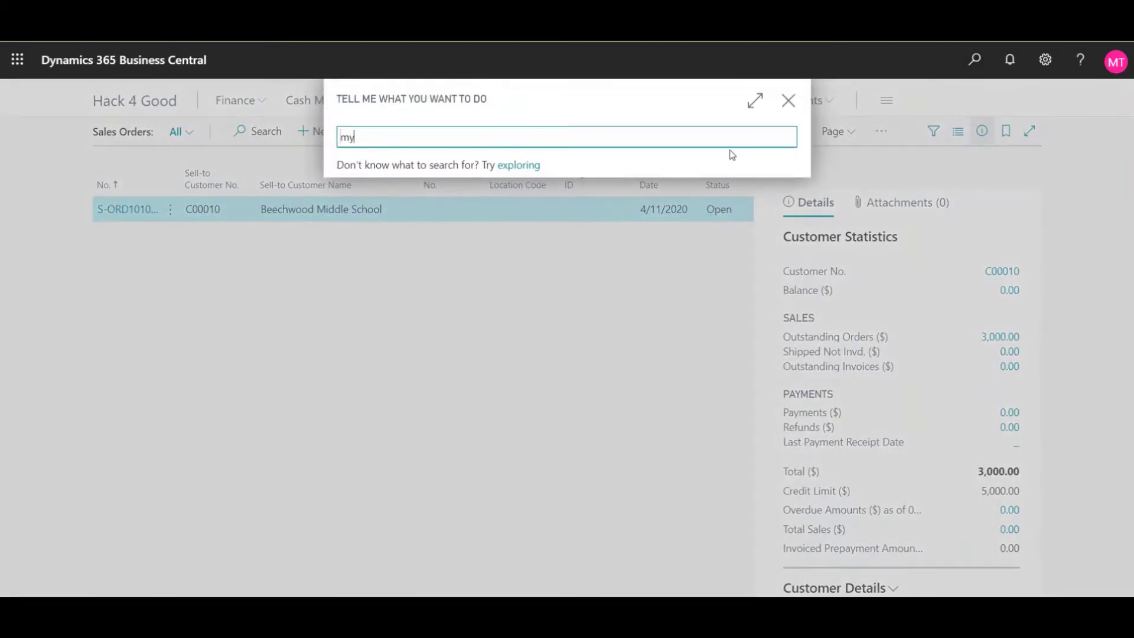
{"action": "type", "text": " settings"}
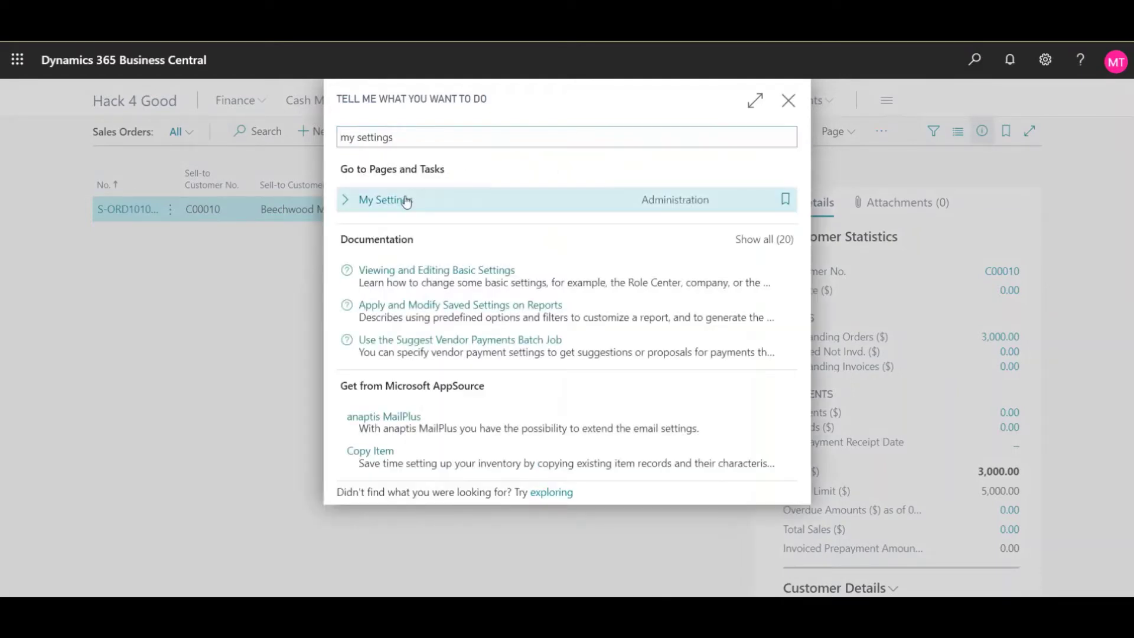
{"action": "left_click", "coordinate": [407, 201]}
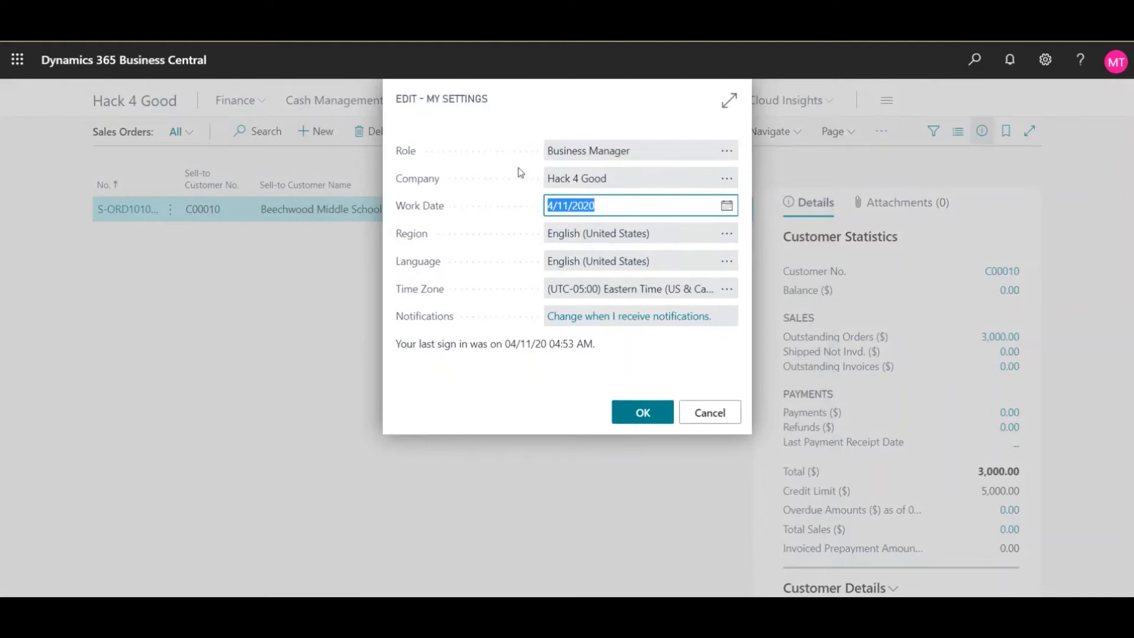
{"action": "left_click", "coordinate": [656, 182]}
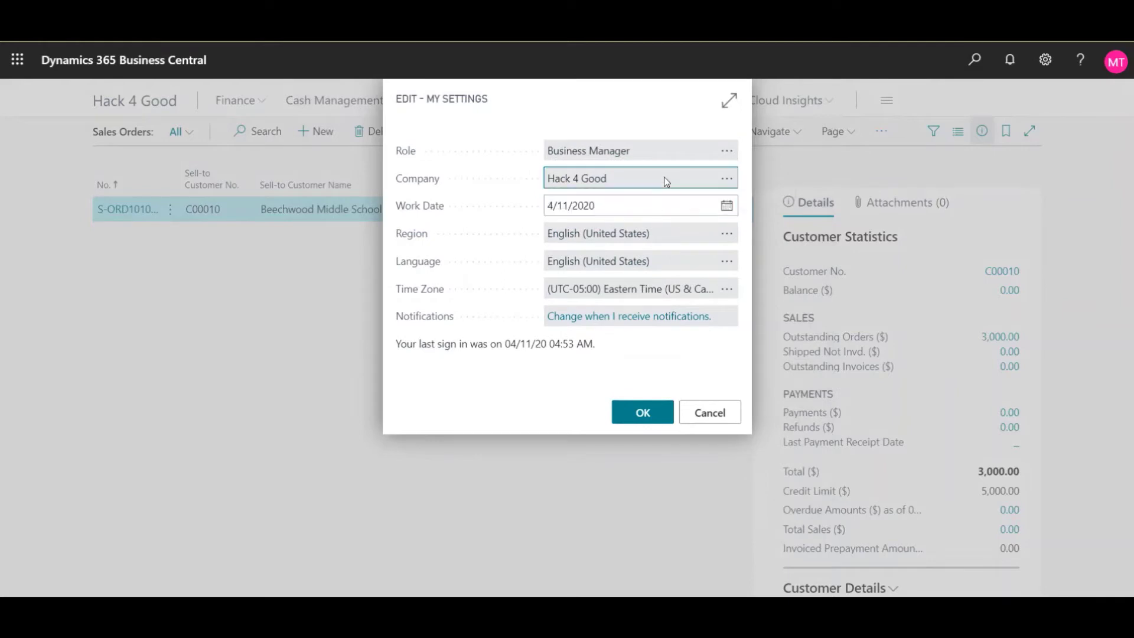
- Show the allowed companies CRONUS USA, Inc. and Hack 4 Good and reveal the New company option
{"action": "left_click", "coordinate": [727, 183]}
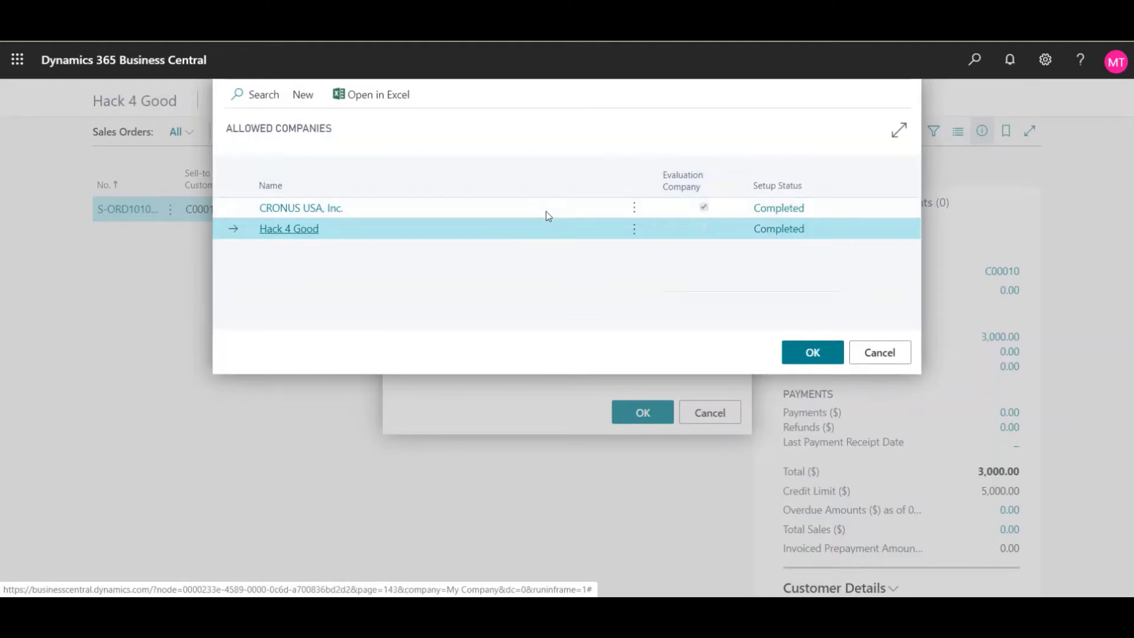
{"action": "left_click", "coordinate": [547, 215]}
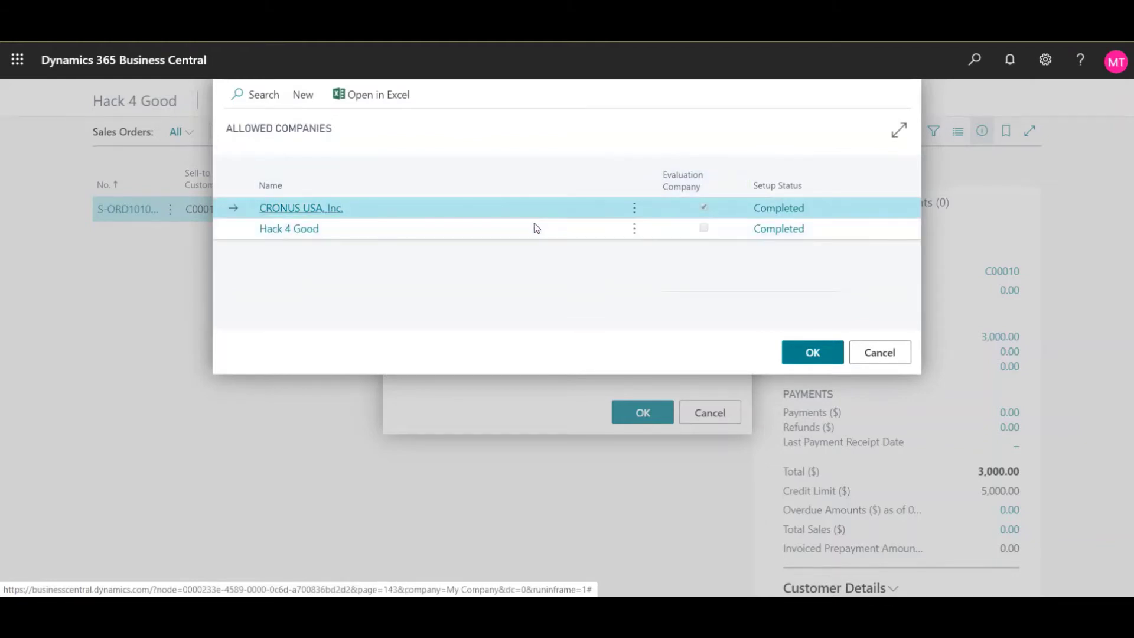
{"action": "left_click", "coordinate": [535, 229]}
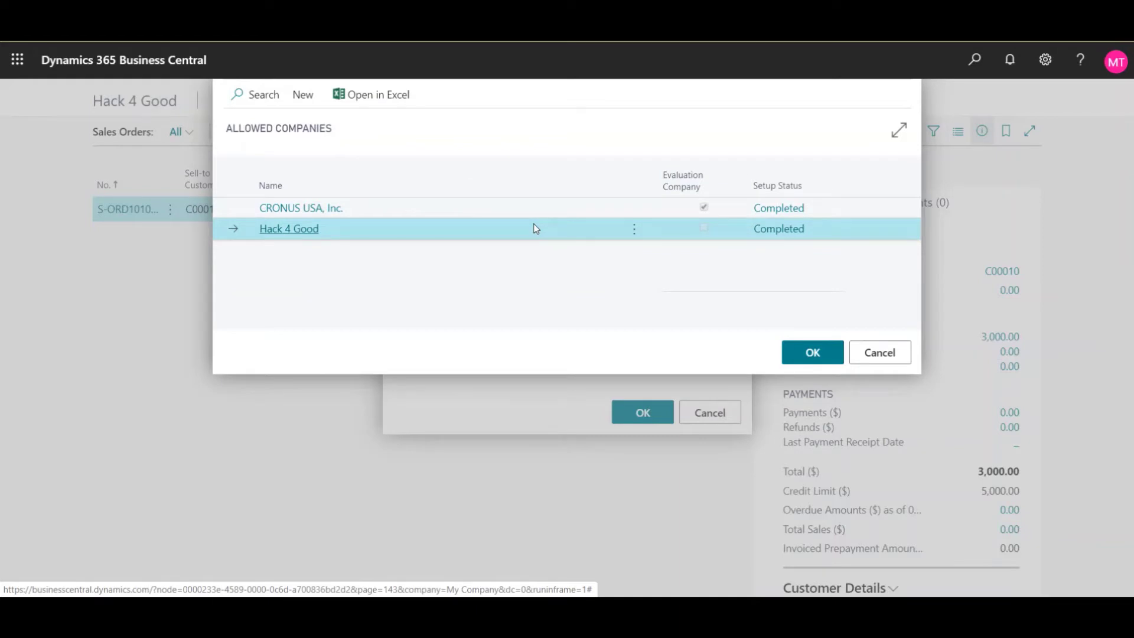
{"action": "left_click", "coordinate": [303, 95]}
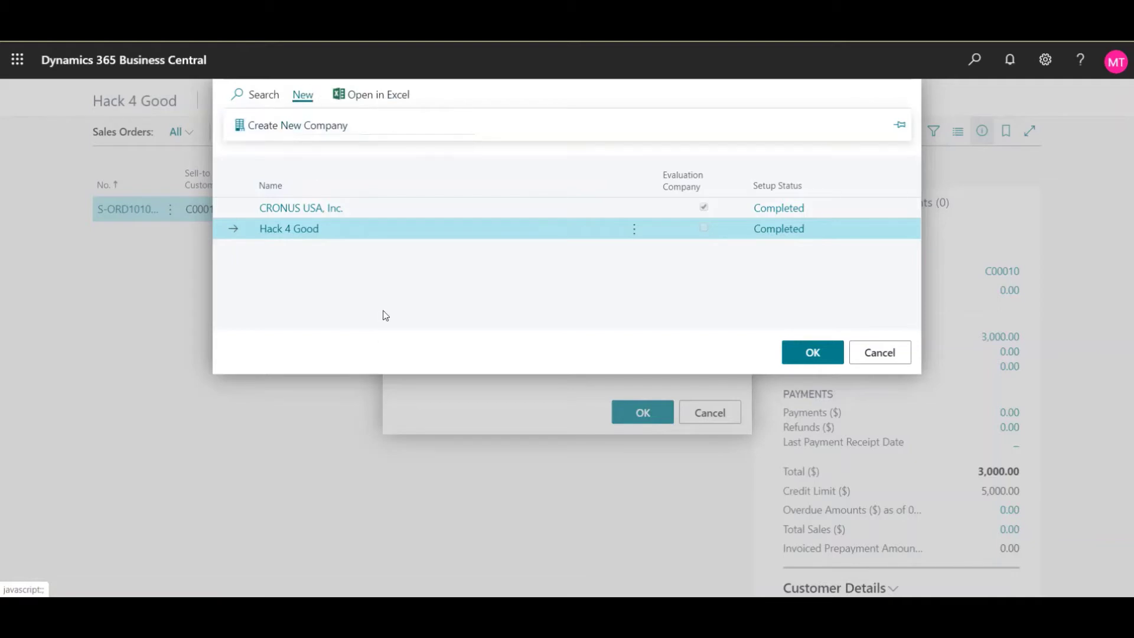
- Start the Create New Company guide, name it World Max and choose Create New - No Data
{"action": "left_click", "coordinate": [291, 129]}
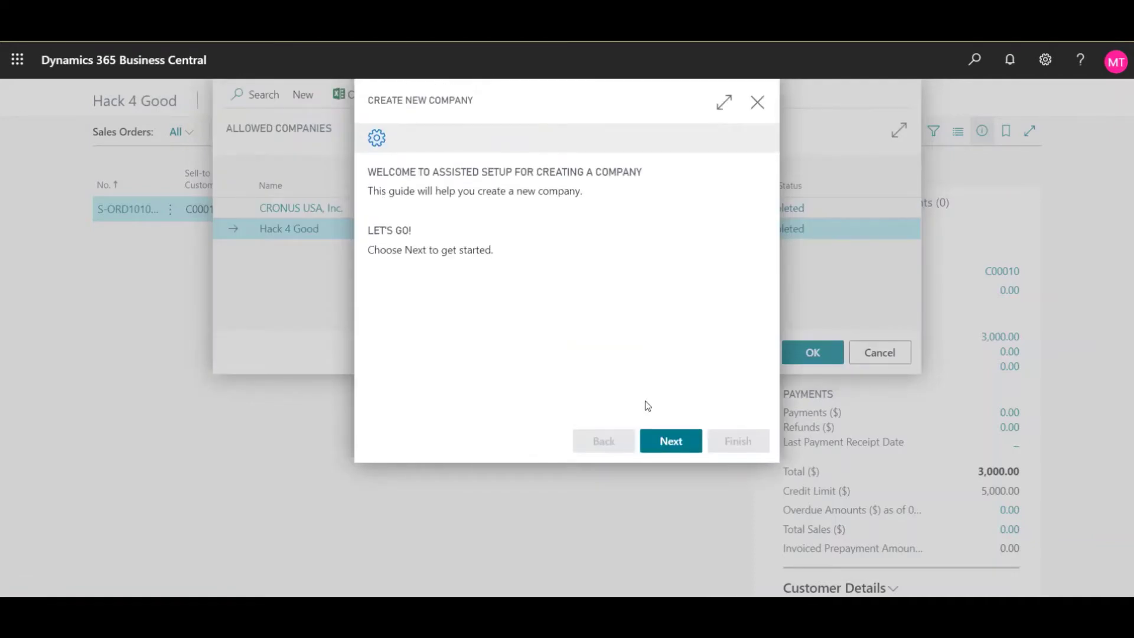
{"action": "left_click", "coordinate": [673, 442]}
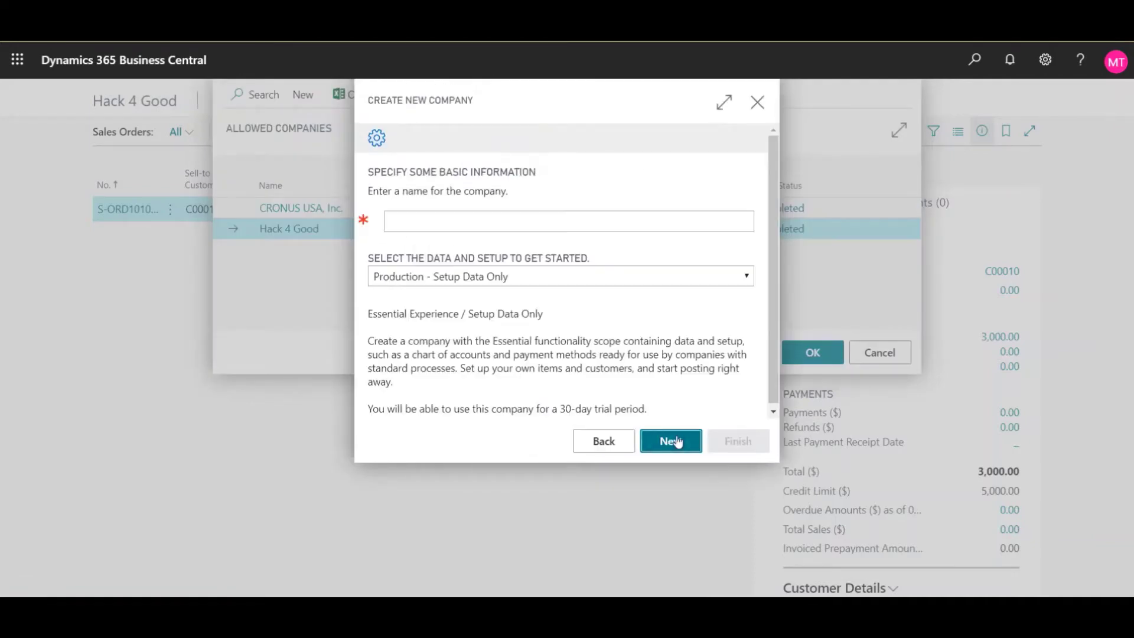
{"action": "left_click", "coordinate": [597, 221]}
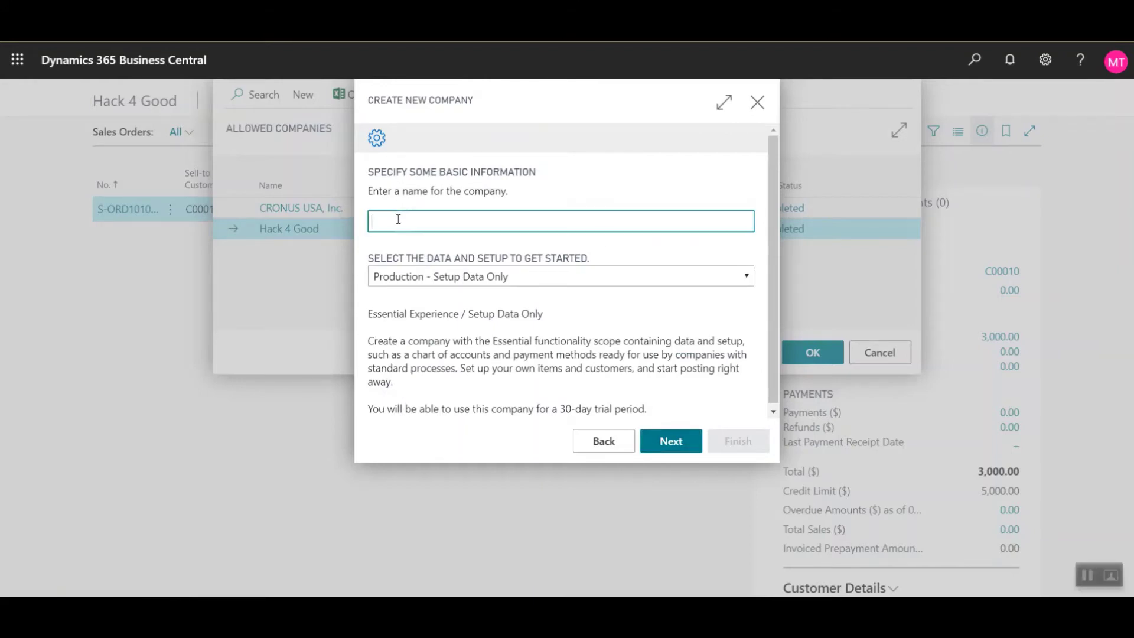
{"action": "type", "text": "World M"}
{"action": "type", "text": "ax"}
{"action": "left_click", "coordinate": [574, 278]}
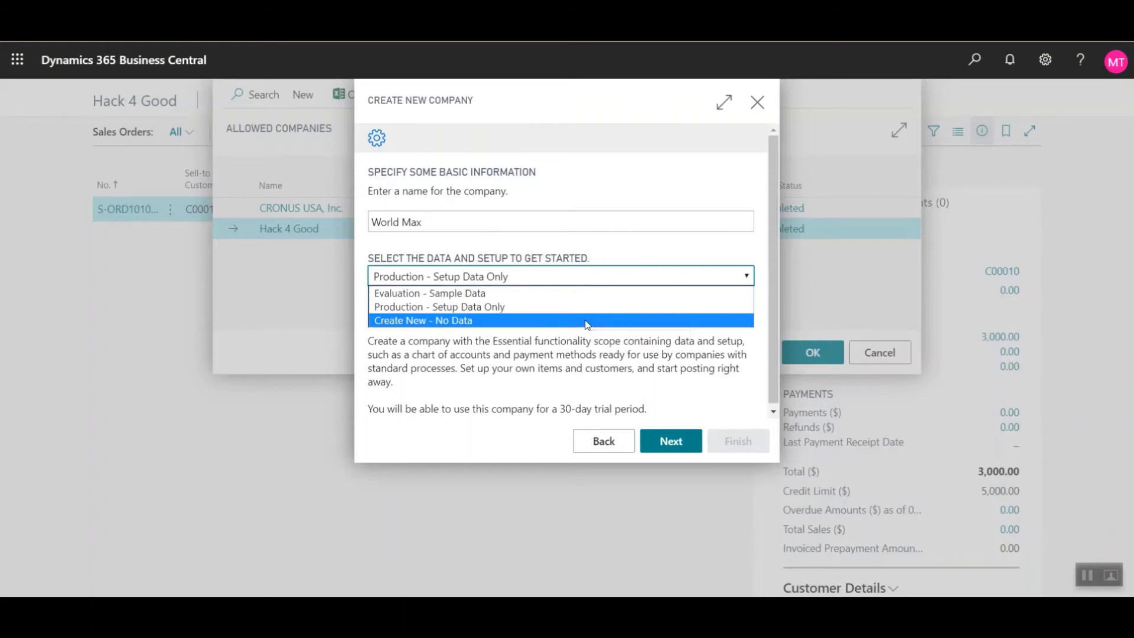
{"action": "left_click", "coordinate": [585, 321]}
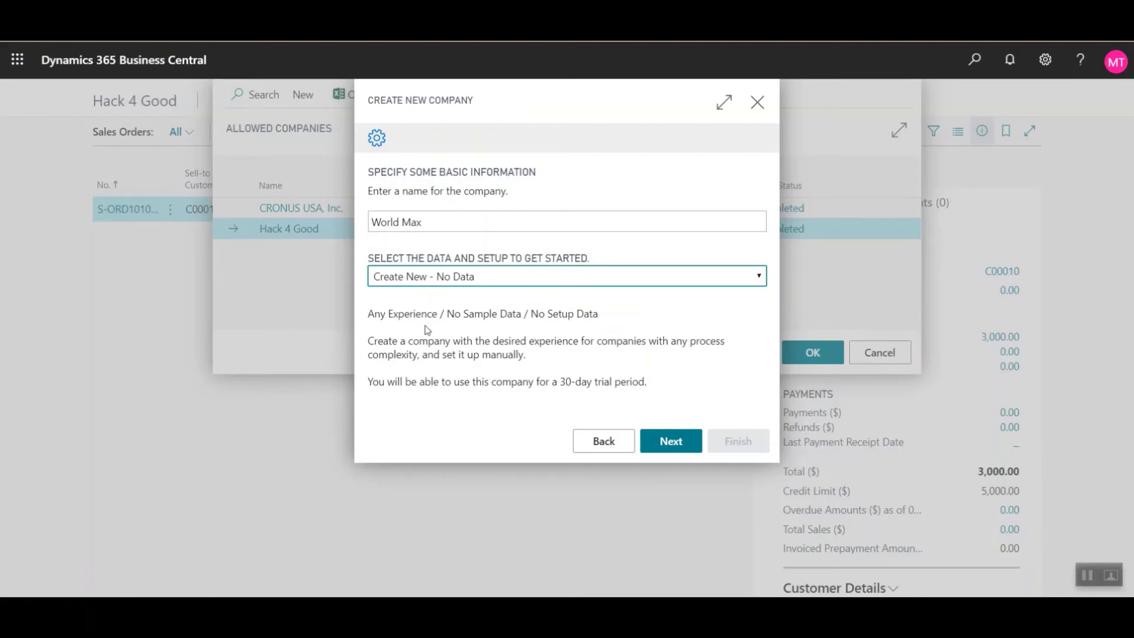
- Add the existing user to World Max and finish the wizard to create the company
{"action": "left_click", "coordinate": [684, 442]}
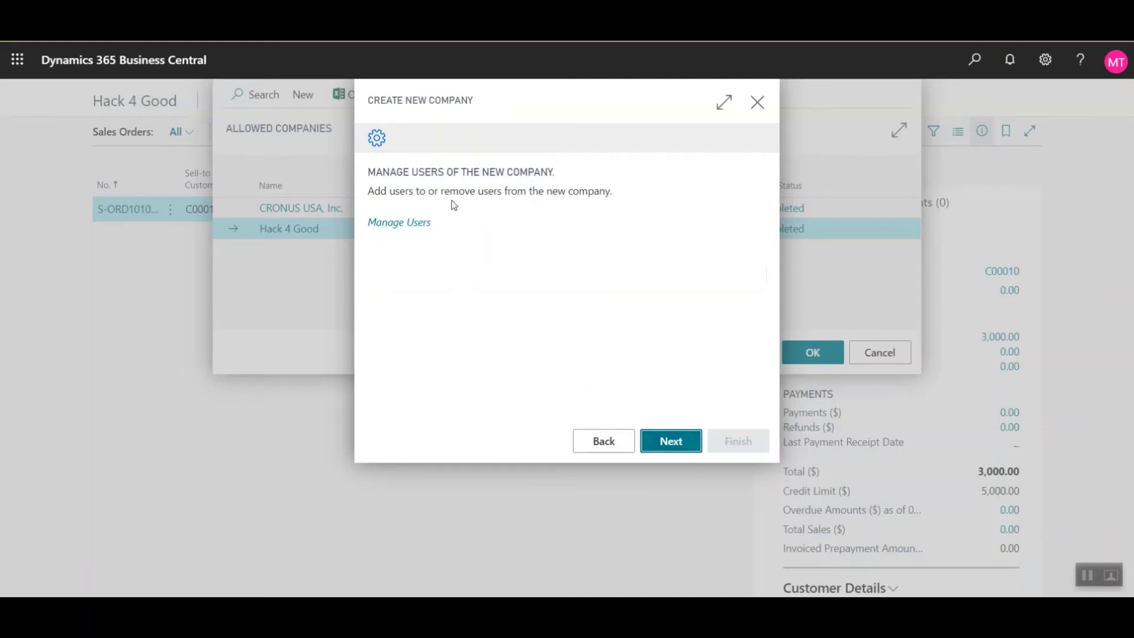
{"action": "left_click", "coordinate": [386, 226]}
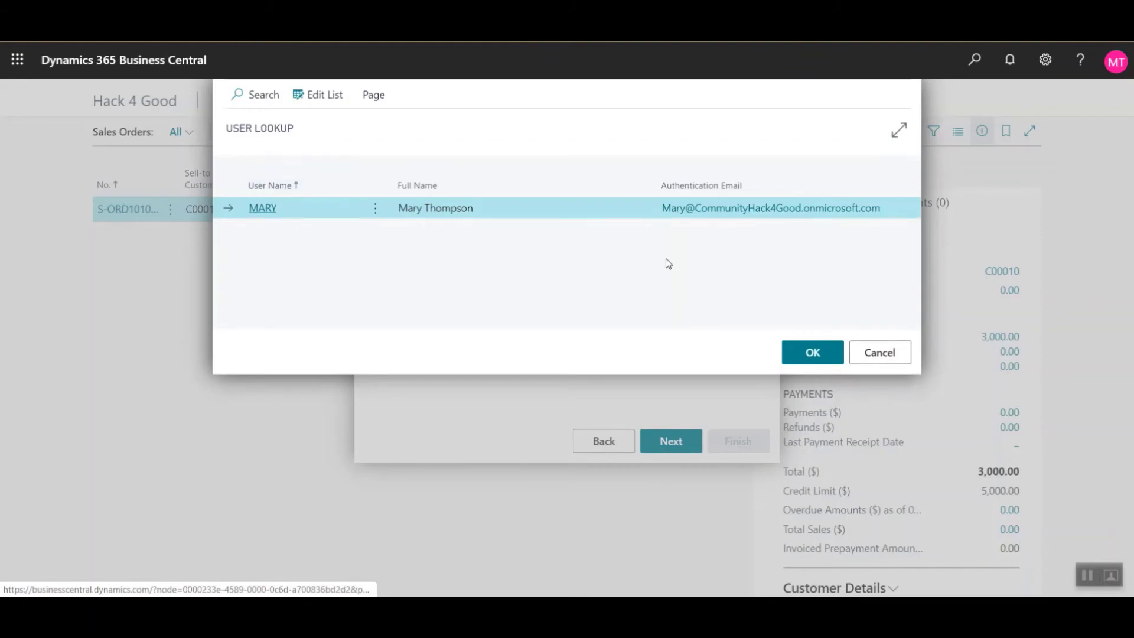
{"action": "left_click", "coordinate": [812, 359]}
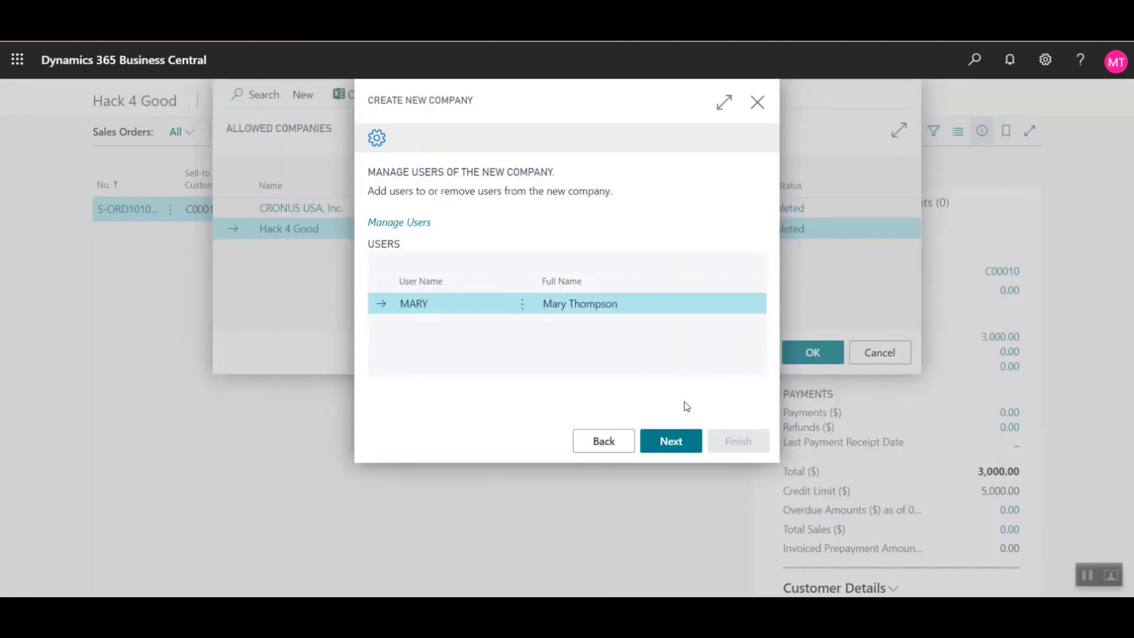
{"action": "left_click", "coordinate": [681, 444]}
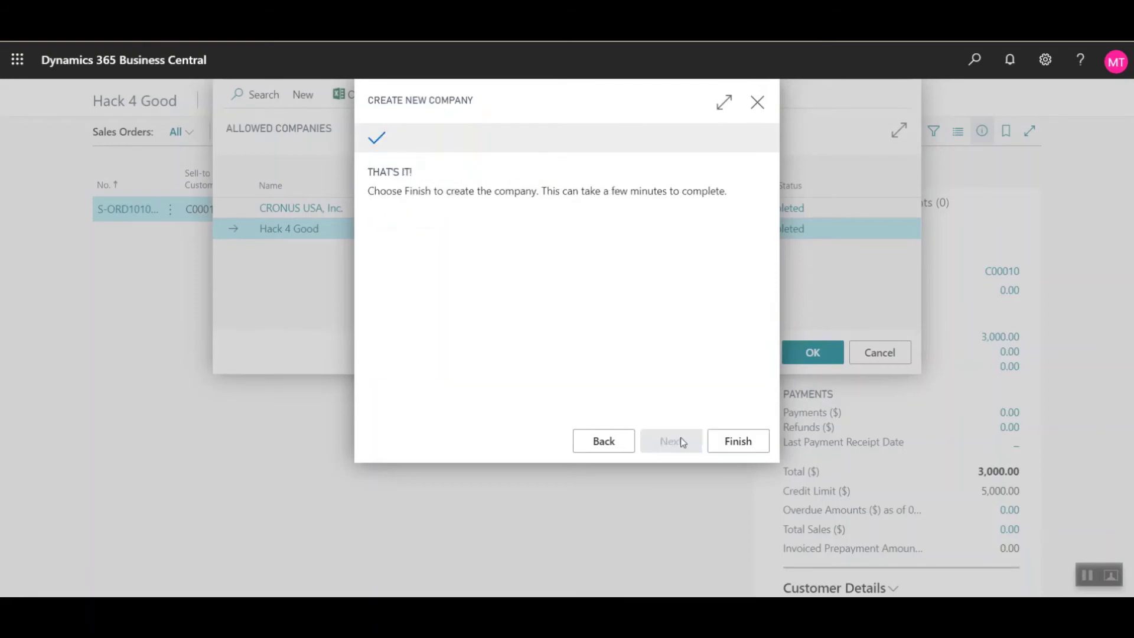
{"action": "left_click", "coordinate": [738, 441]}
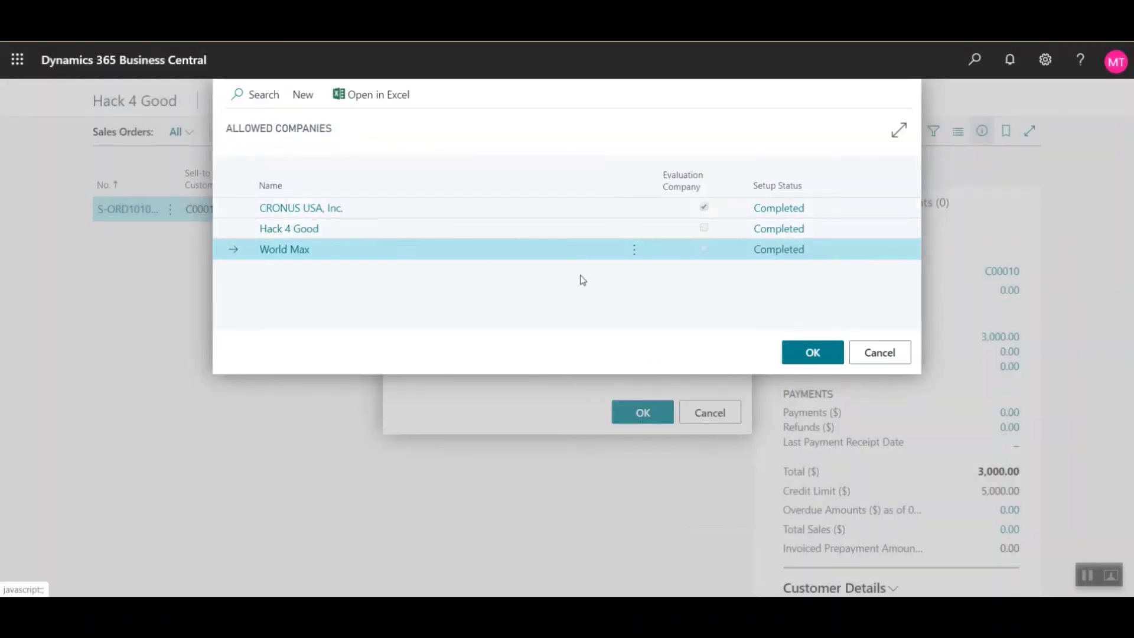
{"action": "mouse_move", "coordinate": [418, 208]}
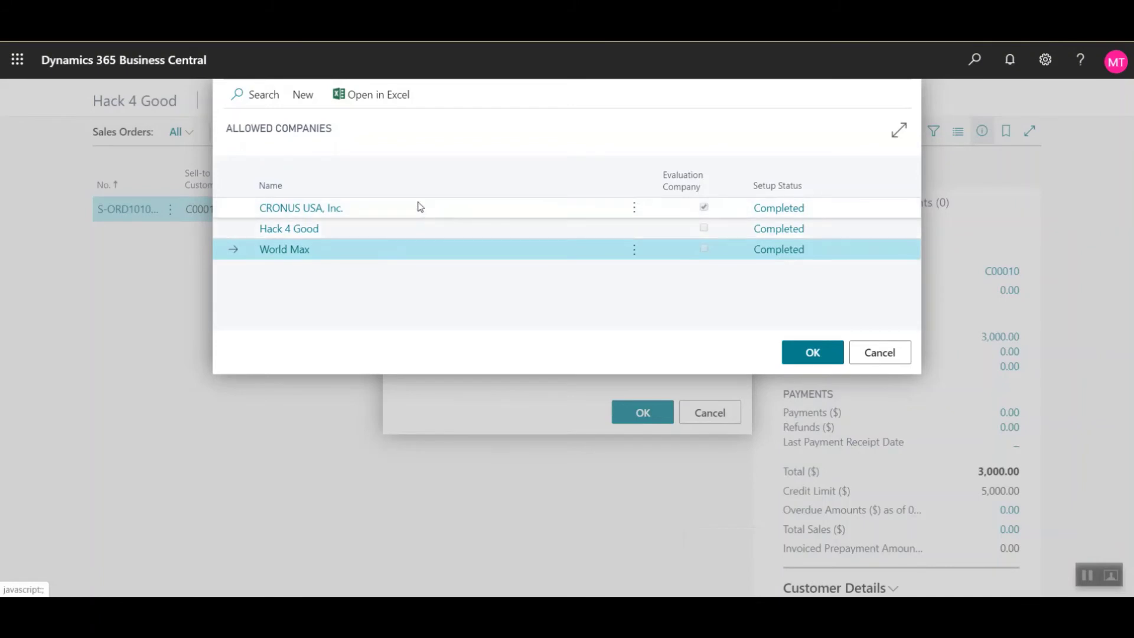
- Switch the working company to World Max and view its chart of accounts from Finance
{"action": "left_click", "coordinate": [293, 253]}
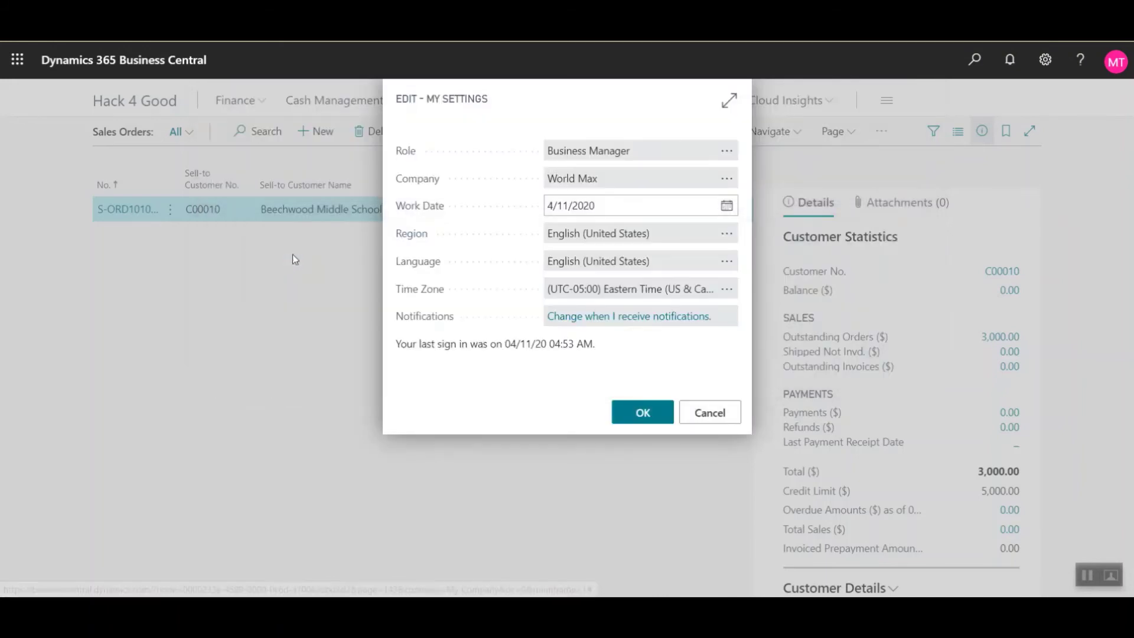
{"action": "left_click", "coordinate": [652, 412]}
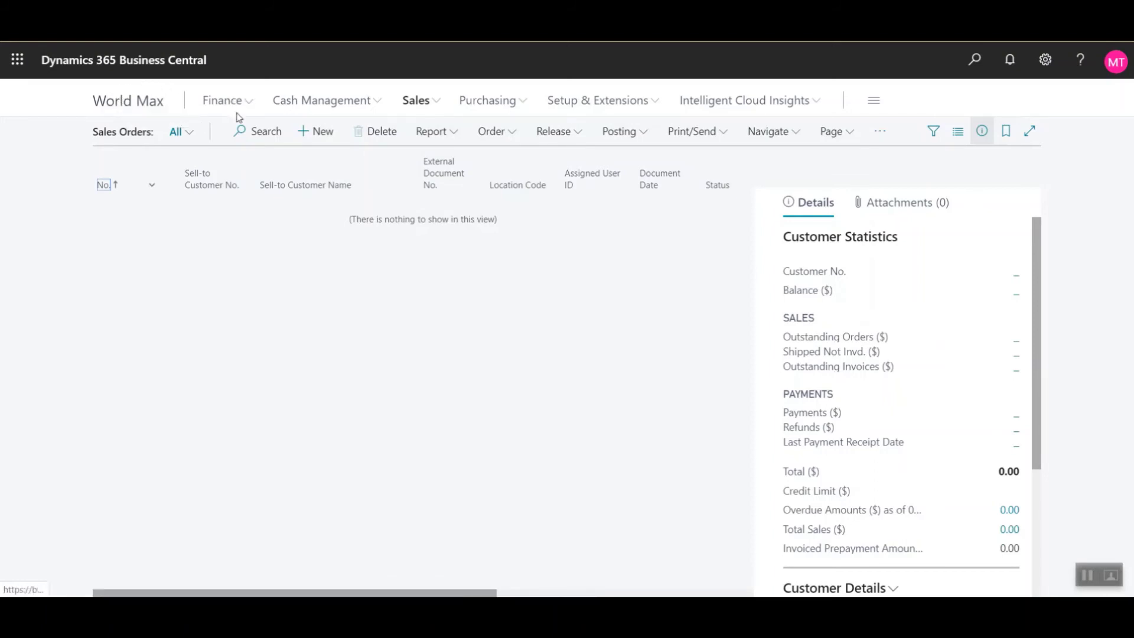
{"action": "left_click", "coordinate": [252, 106]}
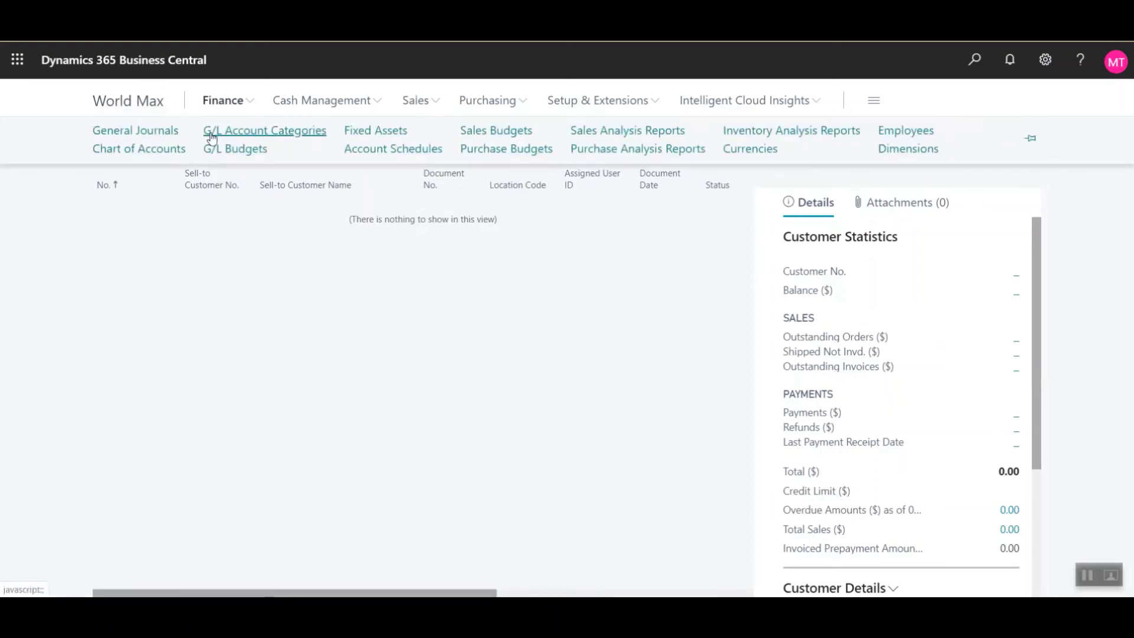
{"action": "left_click", "coordinate": [160, 153]}
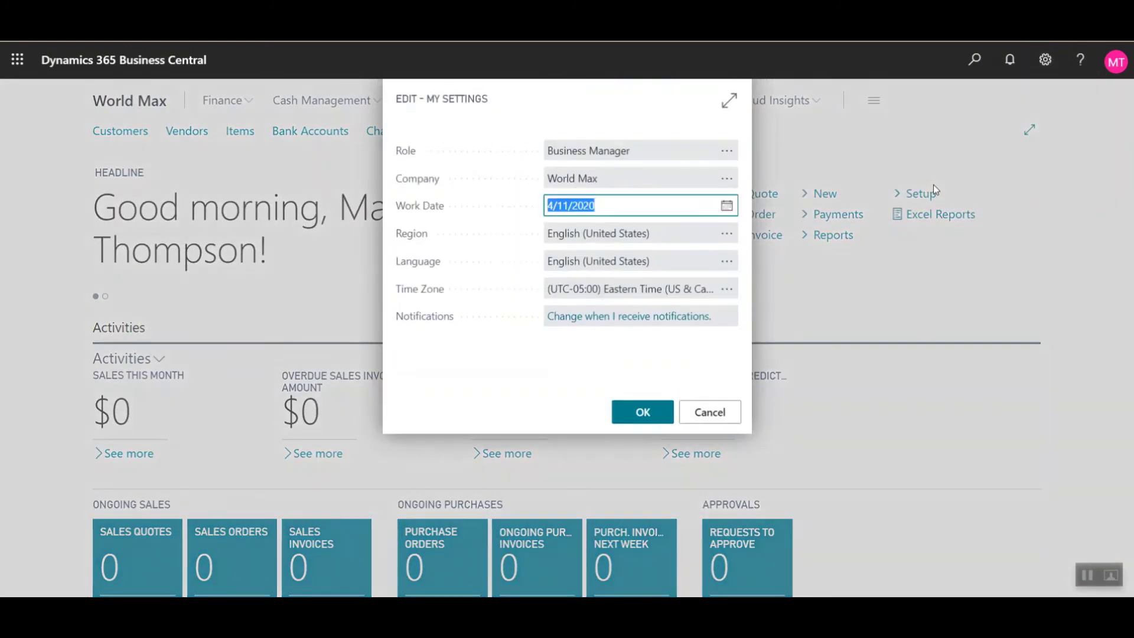
- Set the company in My Settings back to Hack 4 Good and reload into it
{"action": "left_click", "coordinate": [727, 178]}
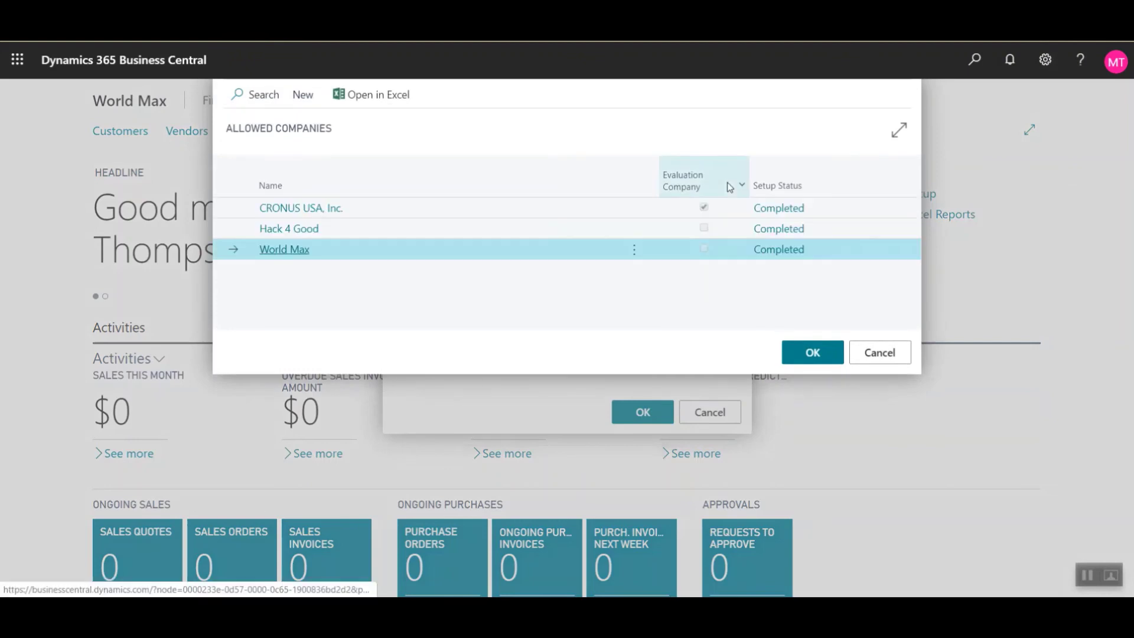
{"action": "left_click", "coordinate": [460, 223]}
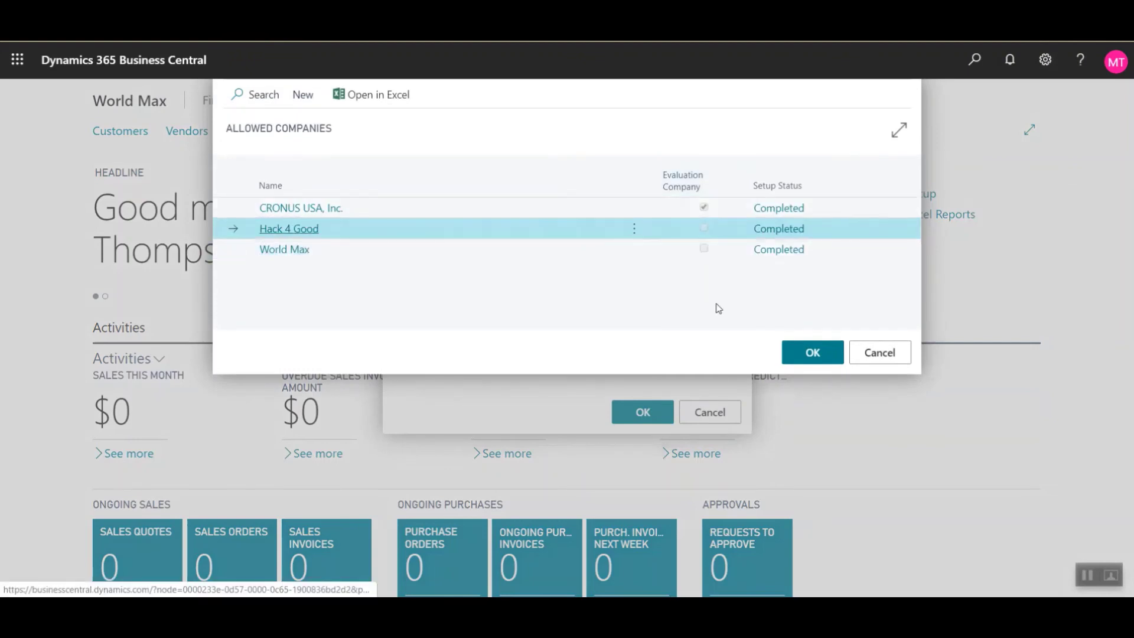
{"action": "left_click", "coordinate": [810, 350]}
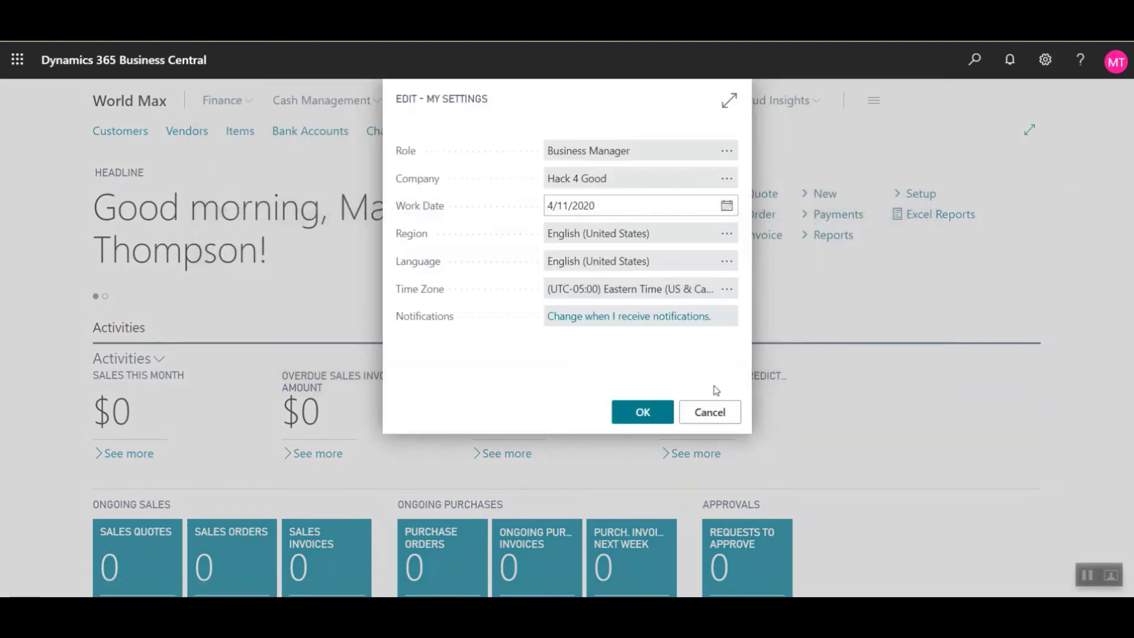
{"action": "left_click", "coordinate": [652, 411]}
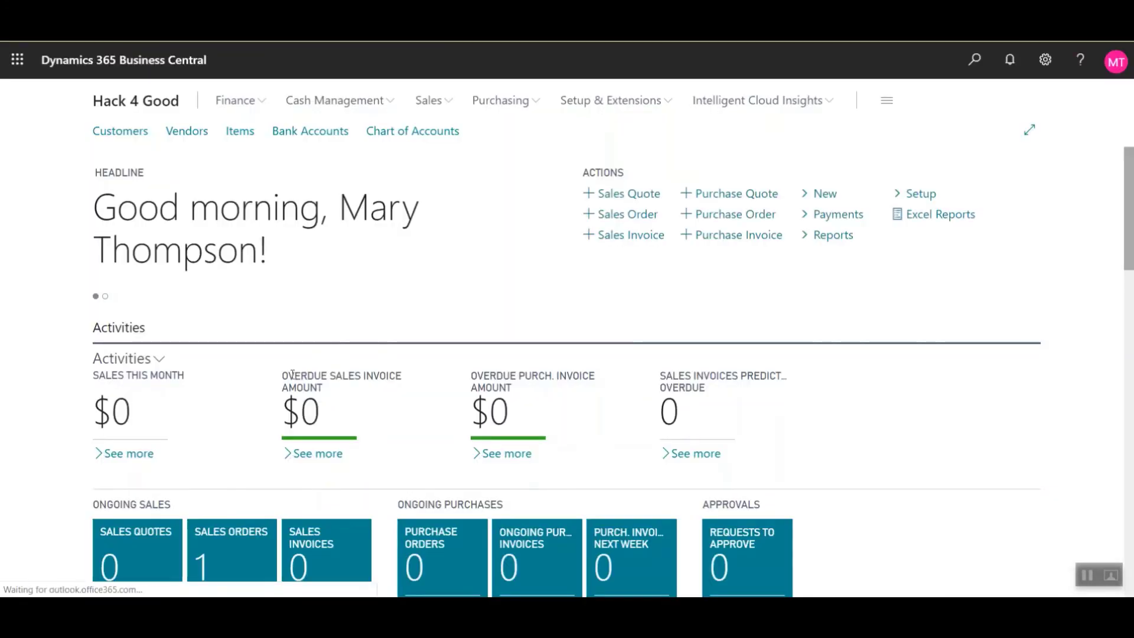
- View Hack 4 Good's populated chart of accounts from the Finance menu
{"action": "left_click", "coordinate": [251, 103]}
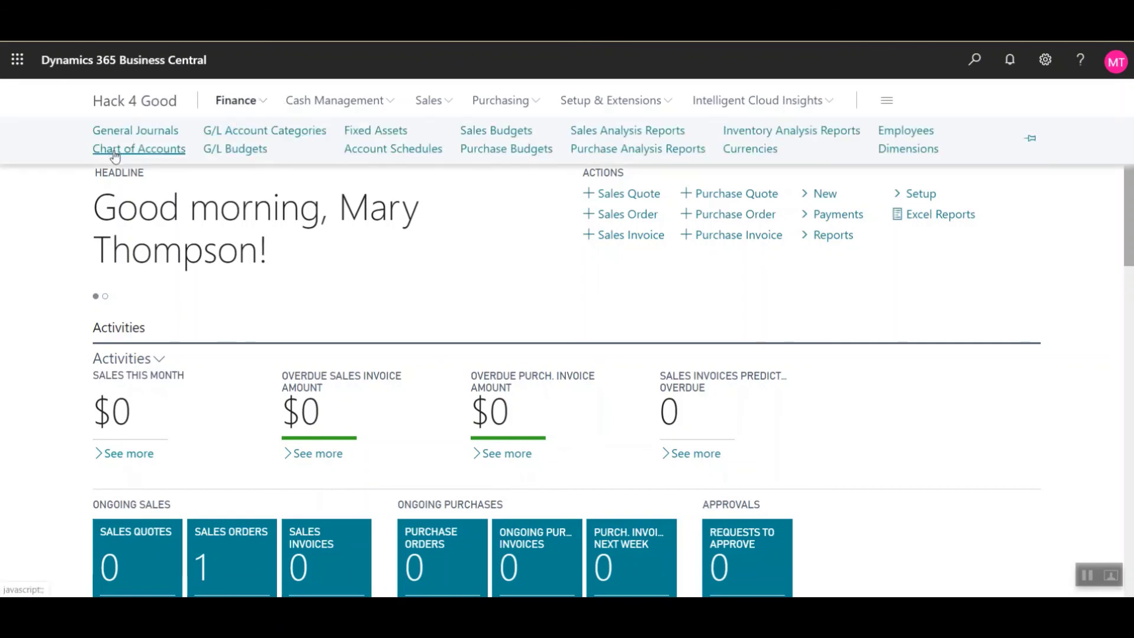
{"action": "left_click", "coordinate": [114, 150]}
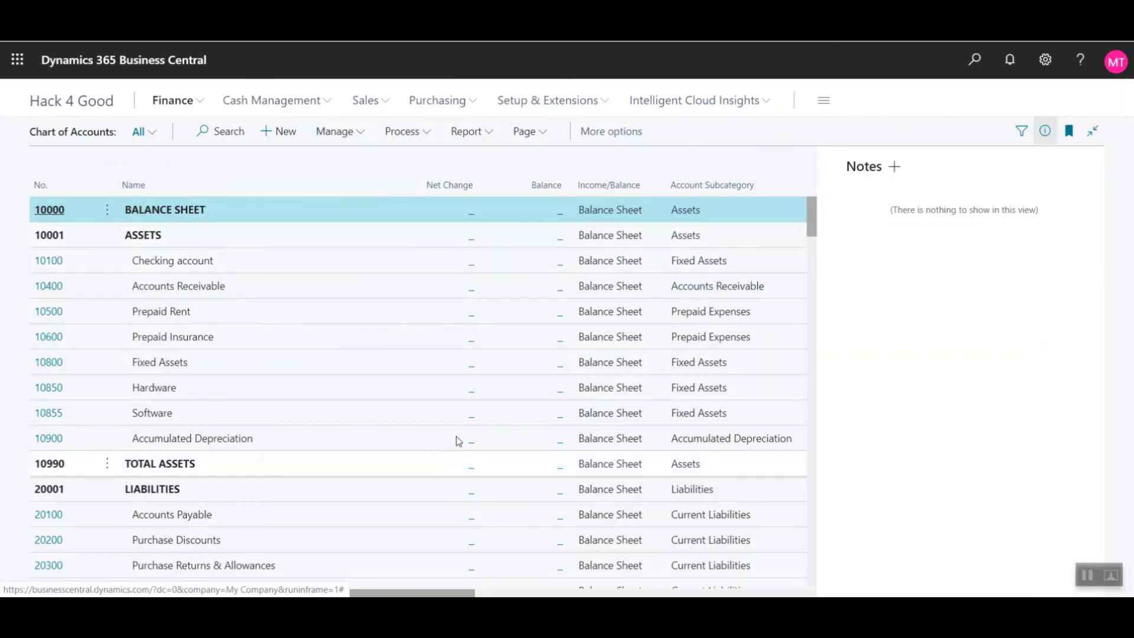
{"action": "left_click_drag", "start_coordinate": [811, 222], "coordinate": [808, 387]}
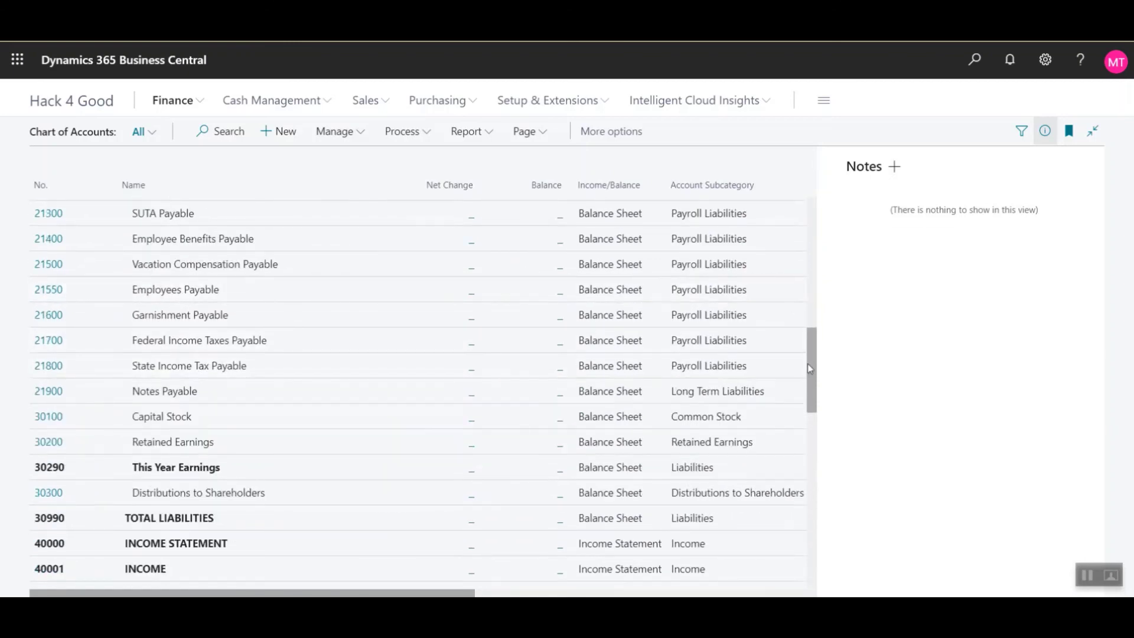
{"action": "left_click_drag", "start_coordinate": [808, 362], "coordinate": [810, 220]}
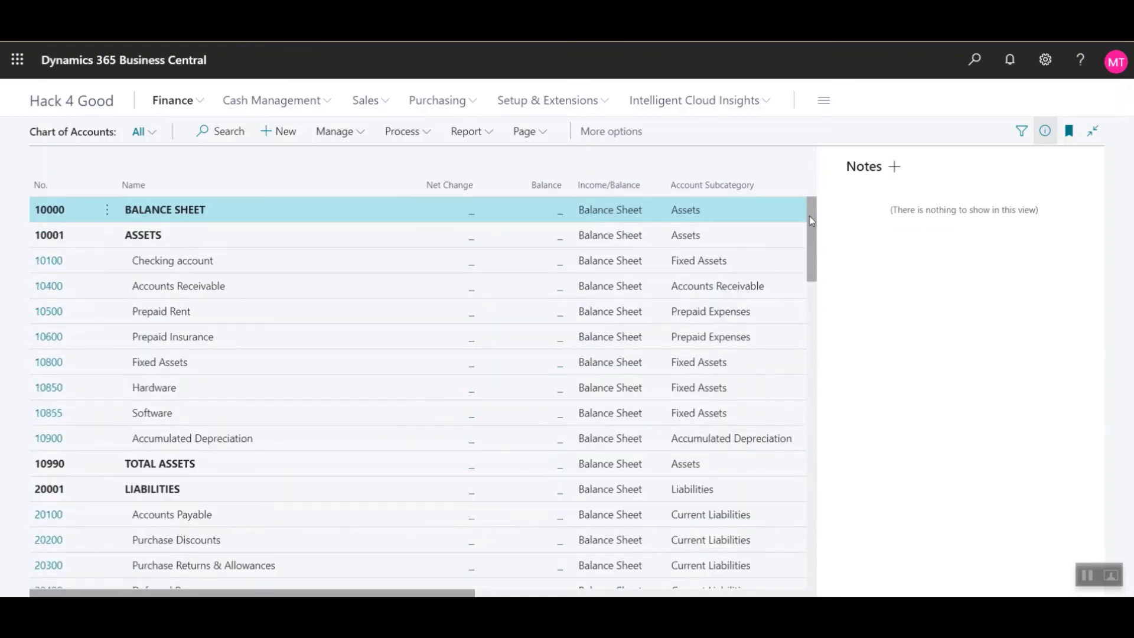